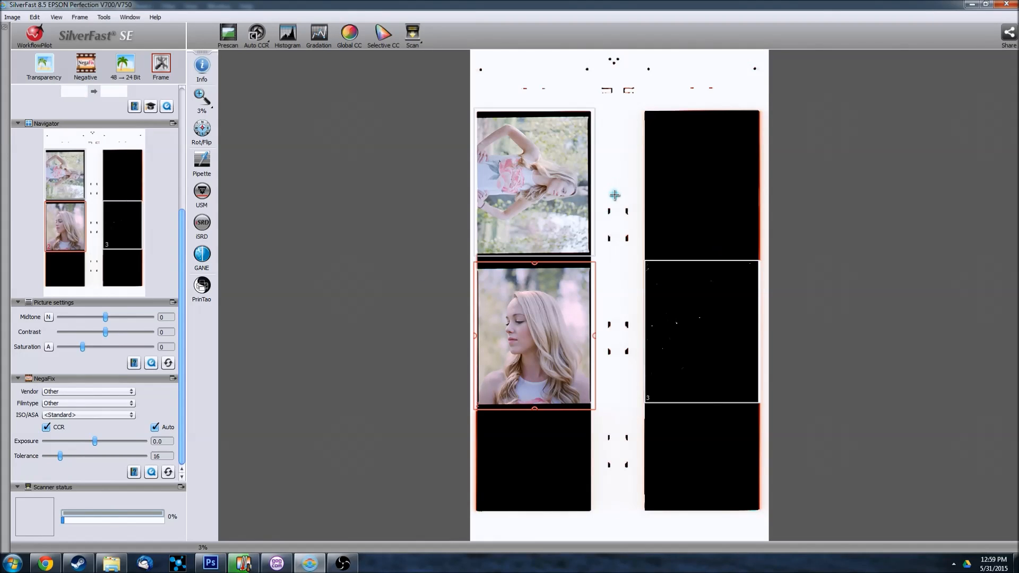
# - Set the NegaFix film profile to vendor Kodak, film type Portra, ISO/ASA 400
pyautogui.click(53, 395)
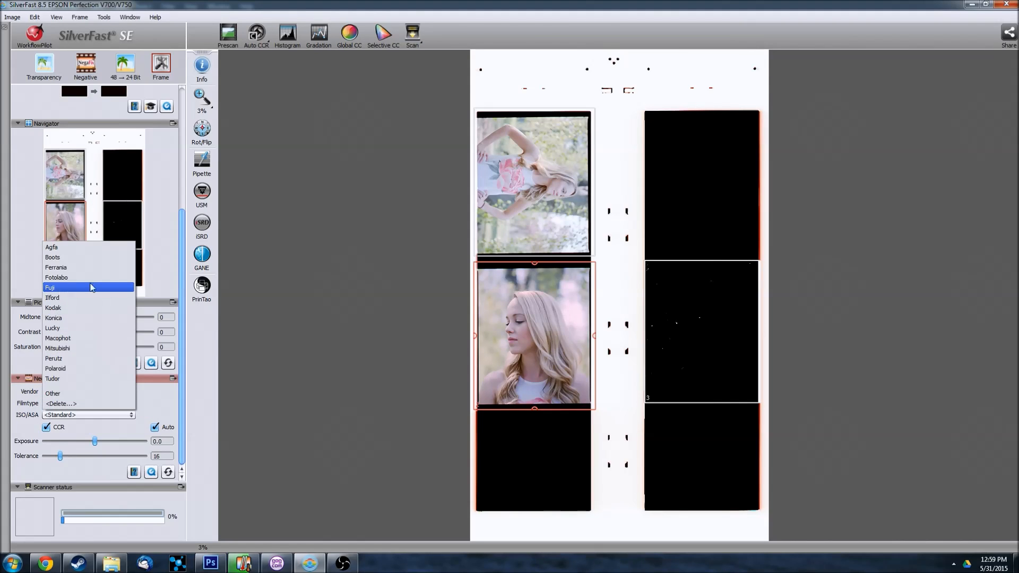
pyautogui.click(330, 311)
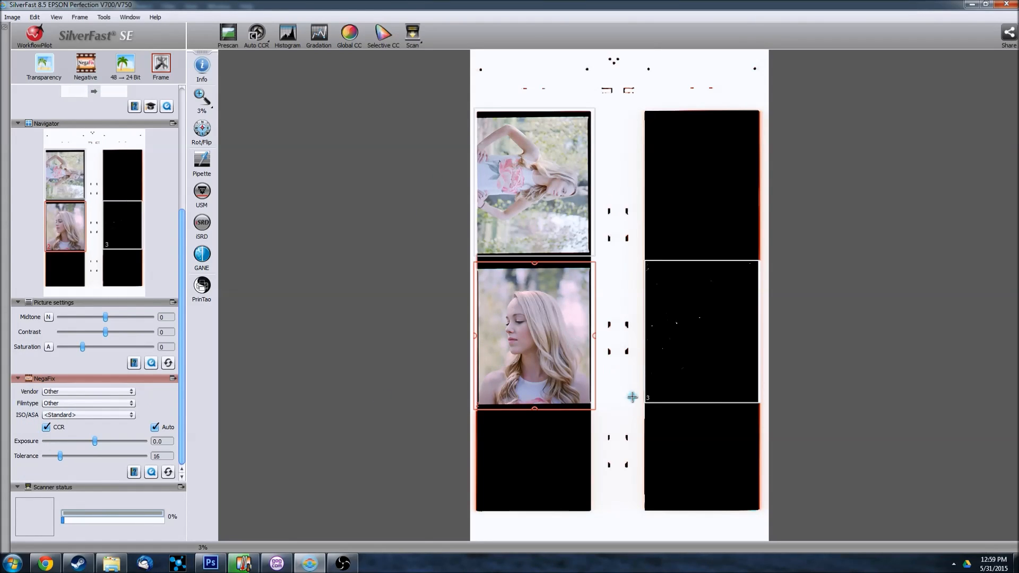
pyautogui.click(45, 391)
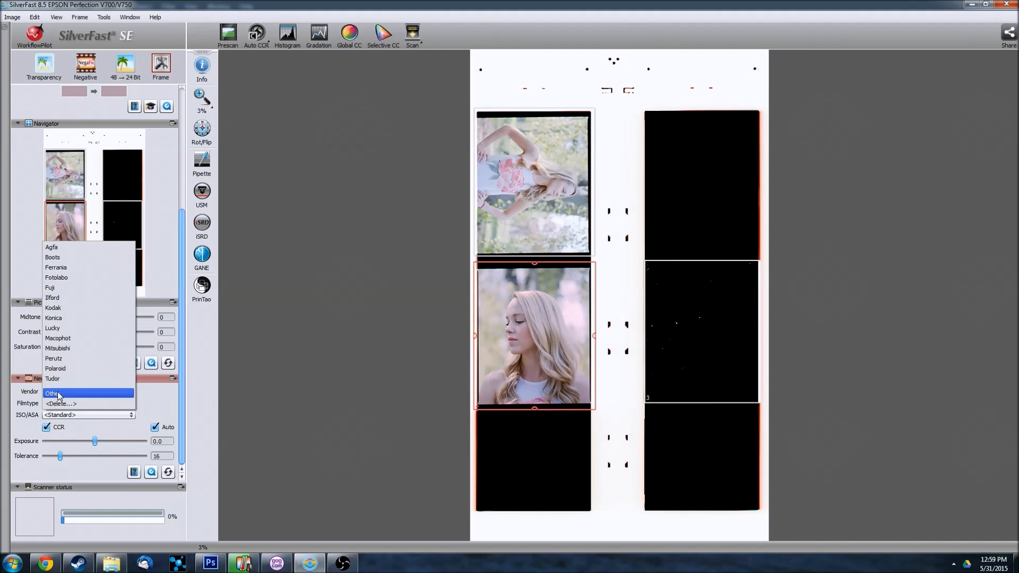
pyautogui.click(54, 310)
pyautogui.click(66, 404)
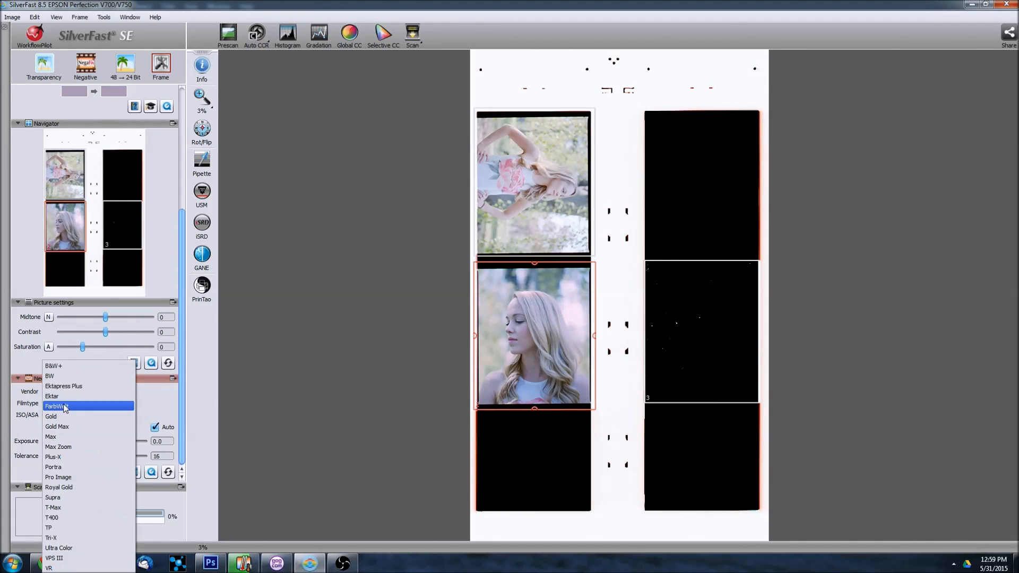
pyautogui.click(73, 469)
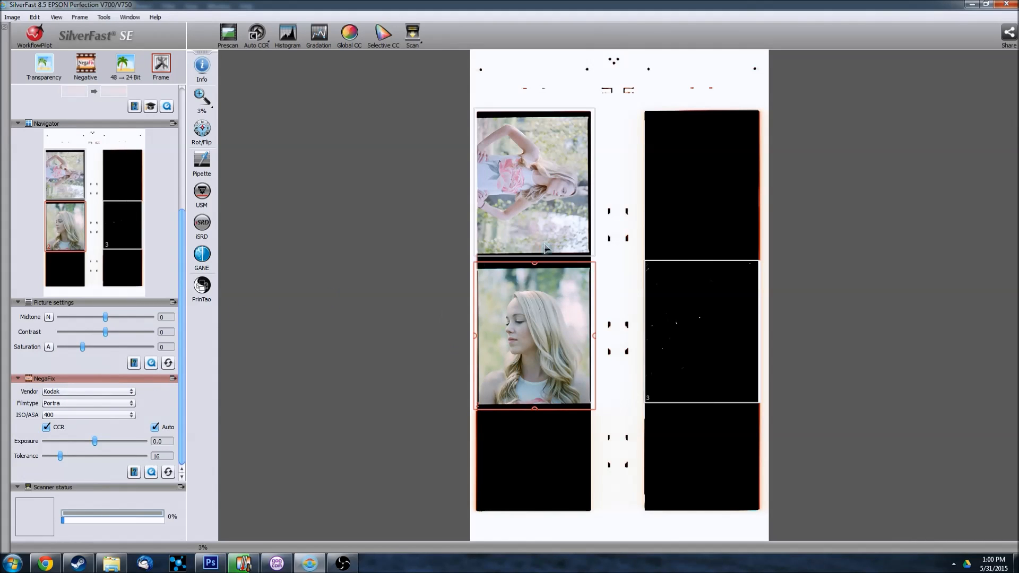
# - Adjust the scan frame around the second portrait so it extends slightly past the image into the film border
pyautogui.moveTo(475, 264); pyautogui.dragTo(479, 270)
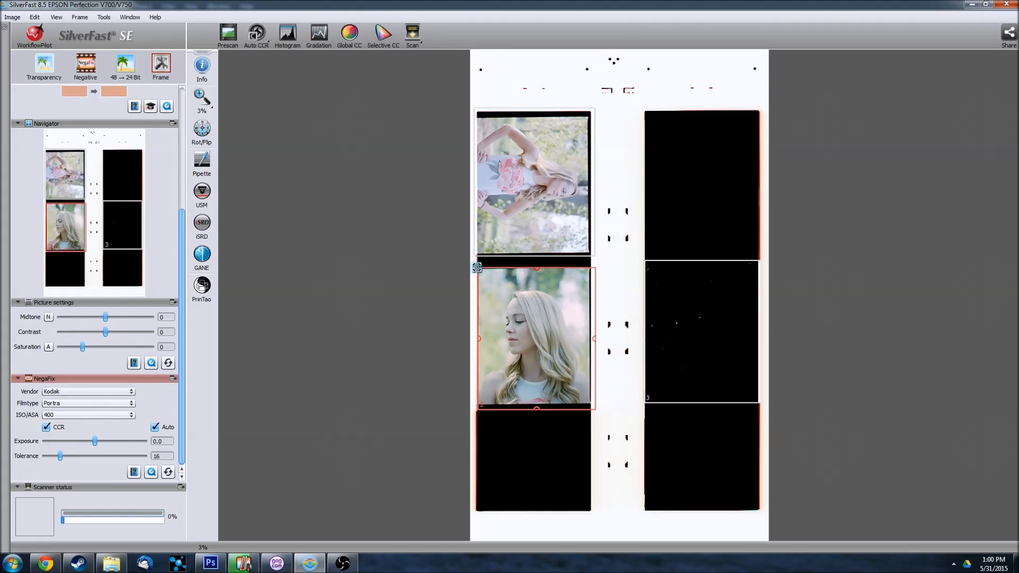
pyautogui.moveTo(593, 410); pyautogui.dragTo(589, 406)
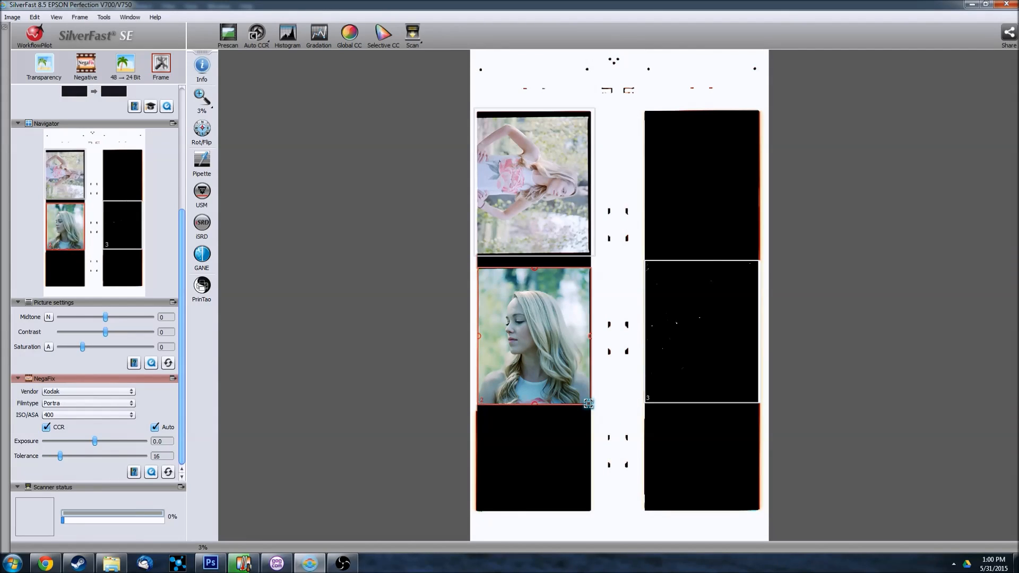
pyautogui.moveTo(476, 268); pyautogui.dragTo(472, 267)
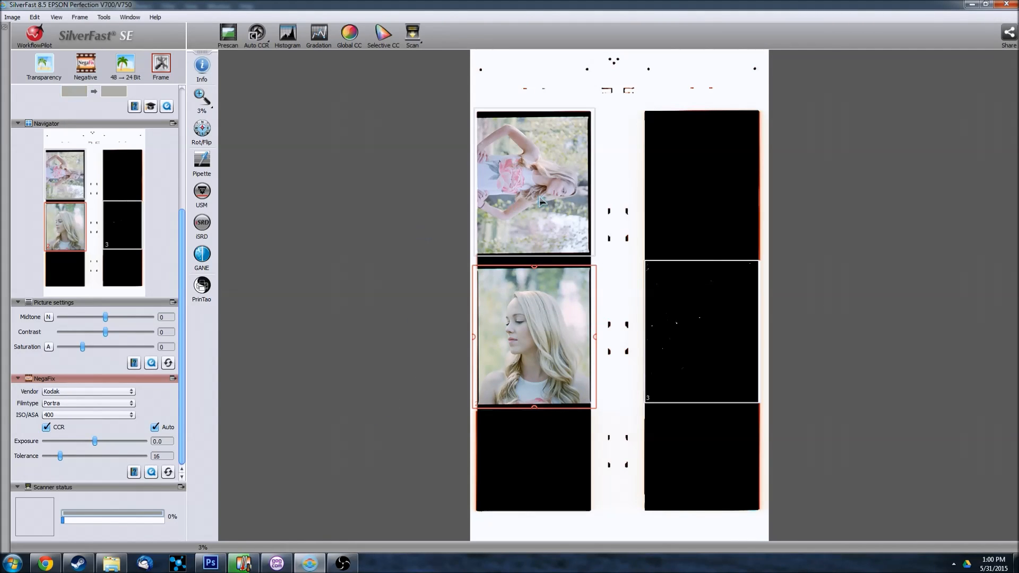
# - Switch to Photoshop and heal the dust marks on the portrait's jaw and neck with the 25 px content-aware Spot Healing Brush
pyautogui.click(212, 563)
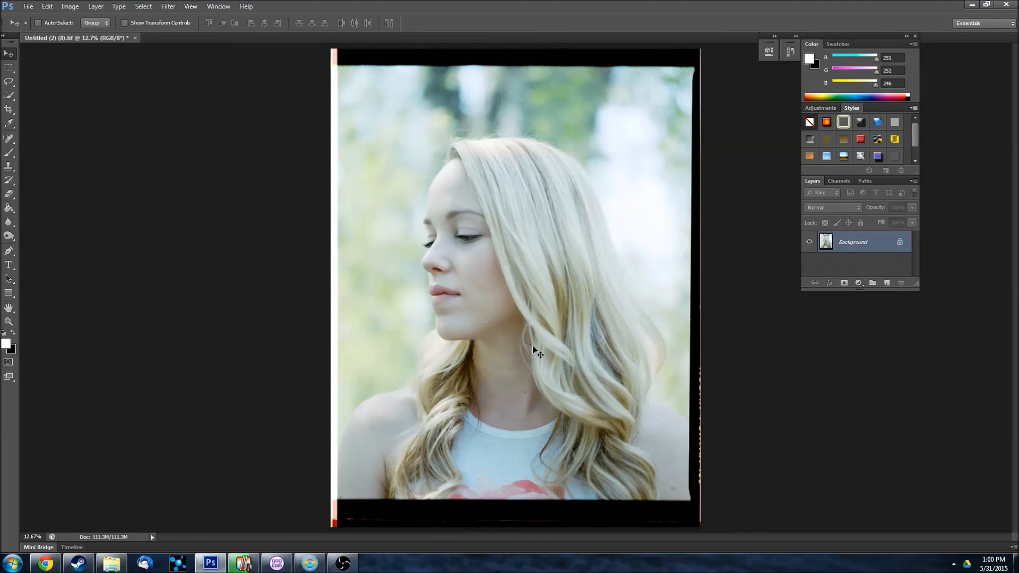
pyautogui.click(190, 6)
pyautogui.click(249, 117)
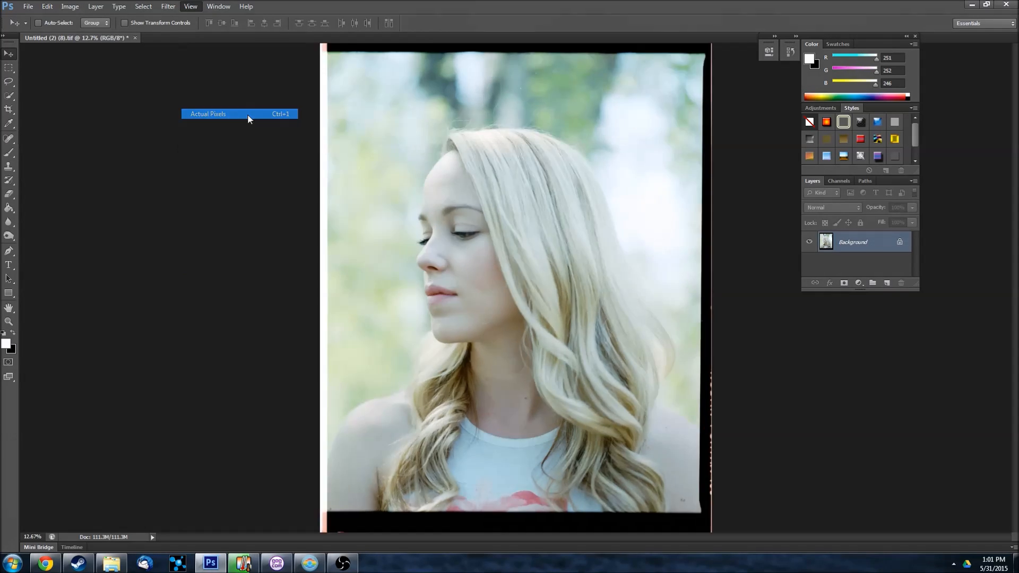
pyautogui.moveTo(1017, 284); pyautogui.dragTo(1017, 313)
pyautogui.click(11, 137)
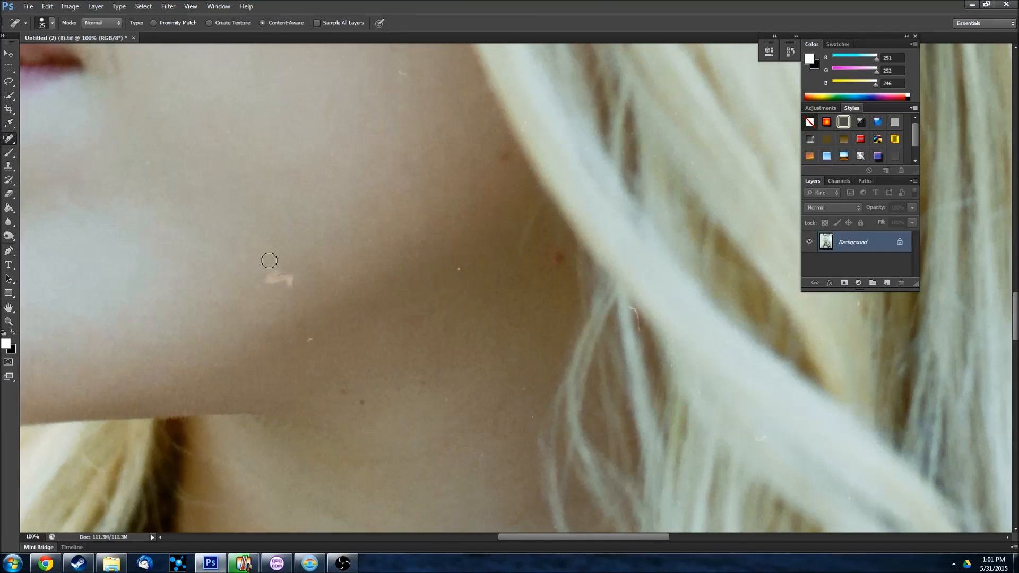
pyautogui.moveTo(272, 273); pyautogui.dragTo(286, 279)
pyautogui.click(309, 341)
pyautogui.click(263, 281)
pyautogui.click(457, 271)
# - Reduce the Spot Healing Brush size and heal the curved dust mark on the hair beside the neck
pyautogui.click(42, 23)
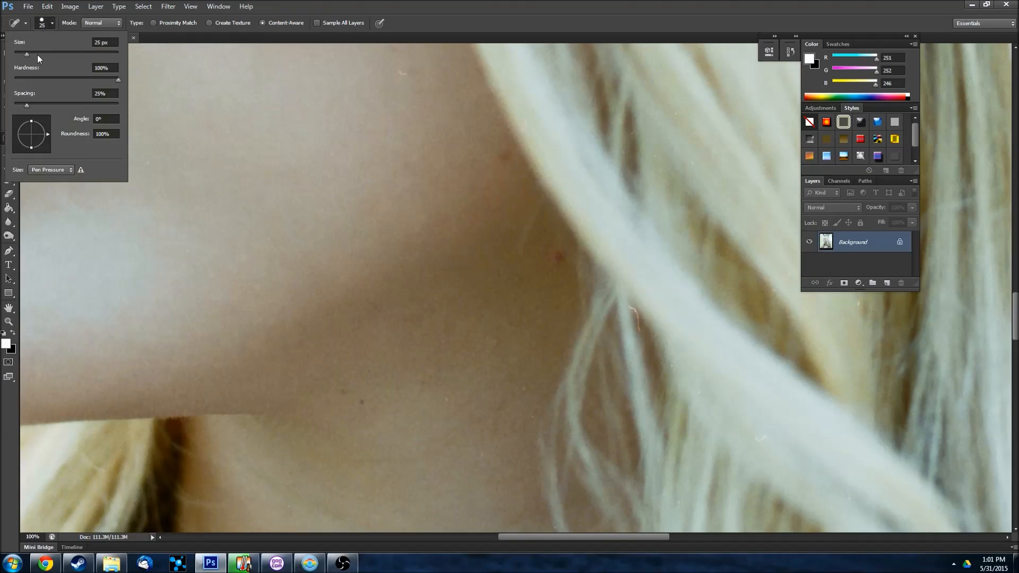
pyautogui.moveTo(27, 57); pyautogui.dragTo(20, 57)
pyautogui.press('Return')
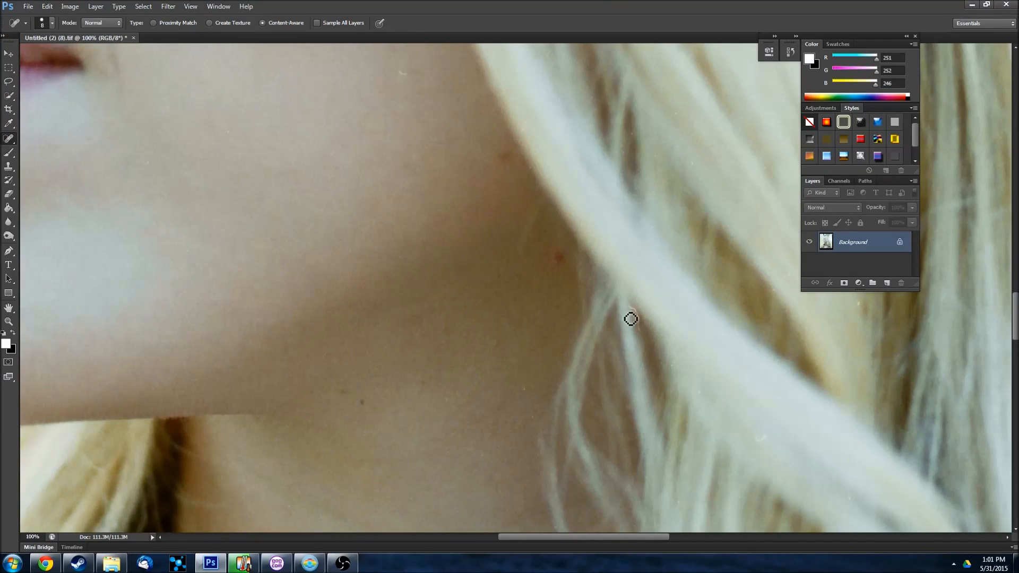
pyautogui.moveTo(628, 305)
pyautogui.mouseDown()
pyautogui.moveTo(645, 338)
pyautogui.moveTo(640, 318)
pyautogui.mouseUp()
# - Enlarge the Spot Healing Brush and heal the white dust specks in the blurred background near the photo's upper edge
pyautogui.moveTo(1014, 310); pyautogui.dragTo(1014, 126)
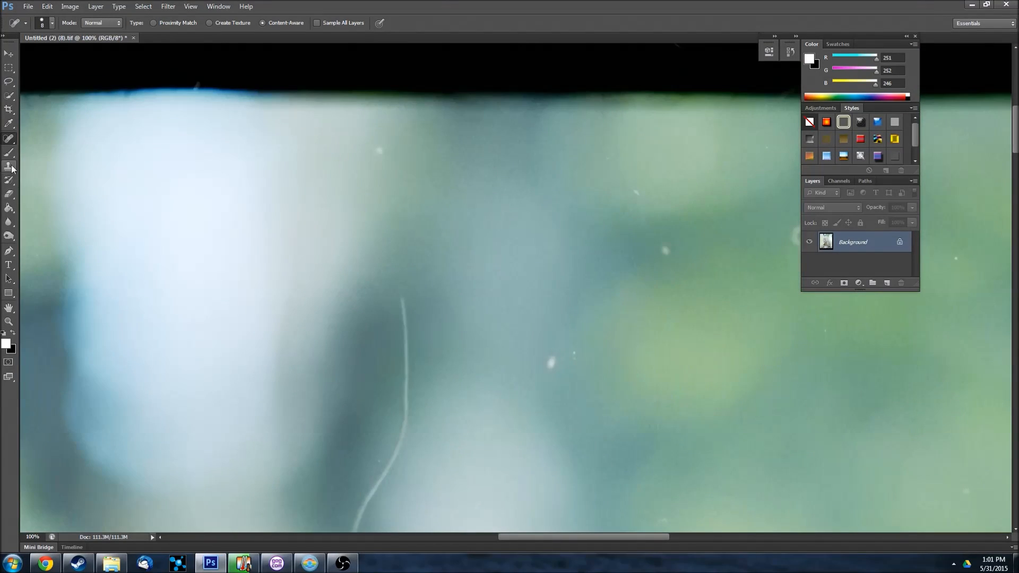
pyautogui.click(44, 24)
pyautogui.click(38, 54)
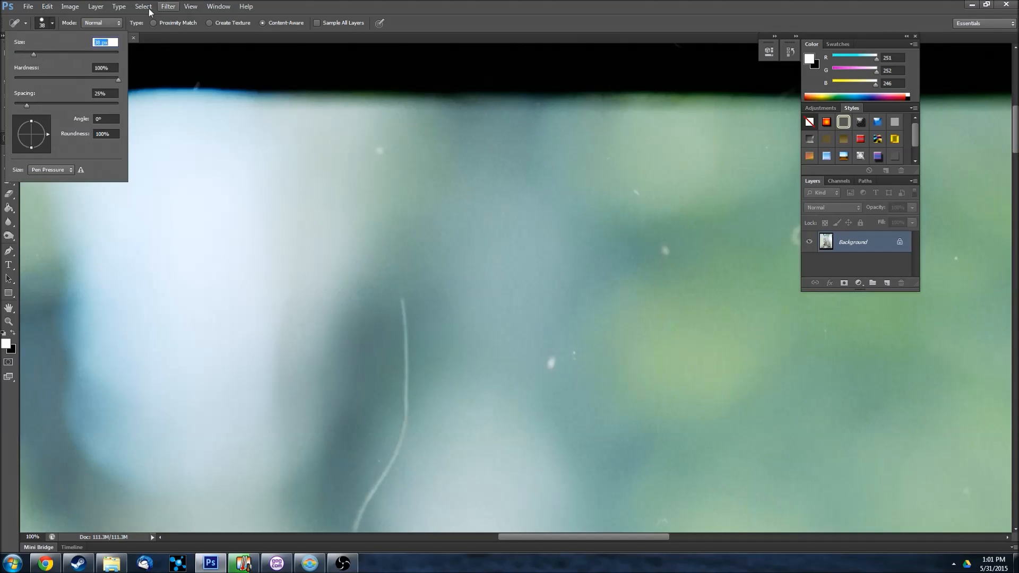
pyautogui.press('Return')
pyautogui.moveTo(507, 538); pyautogui.dragTo(533, 538)
pyautogui.moveTo(670, 206)
pyautogui.mouseDown()
pyautogui.moveTo(642, 241)
pyautogui.moveTo(679, 229)
pyautogui.mouseUp()
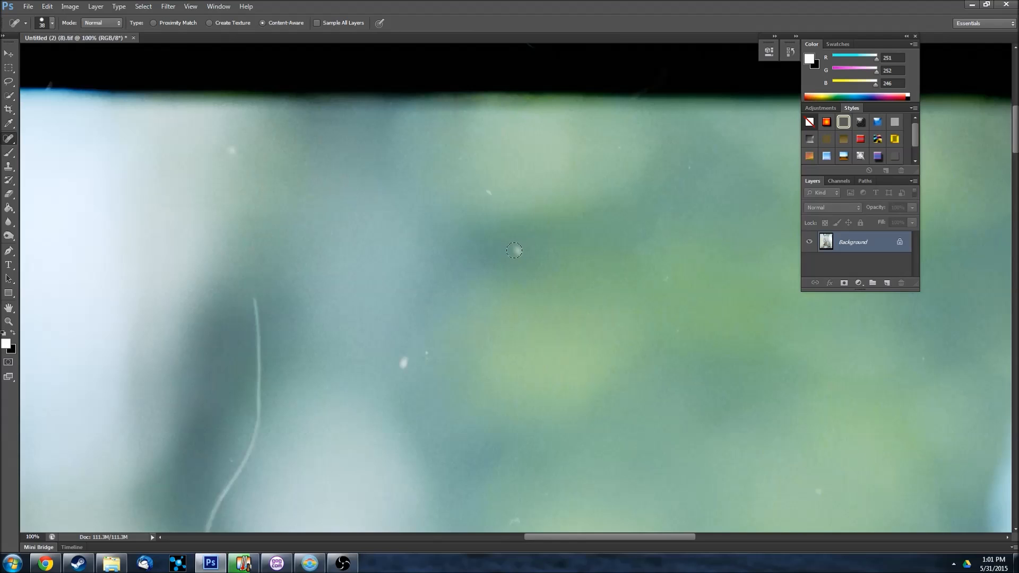
pyautogui.click(402, 360)
pyautogui.click(423, 359)
pyautogui.click(229, 152)
# - Crop the portrait at the 4 x 5 ratio to remove the white strip and black film borders
pyautogui.click(190, 6)
pyautogui.click(227, 102)
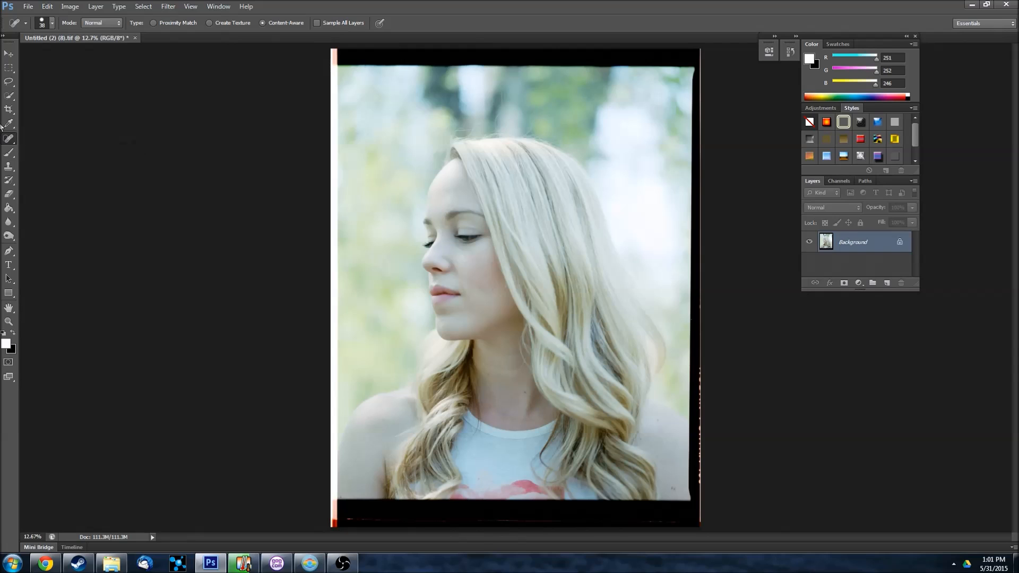
pyautogui.click(9, 108)
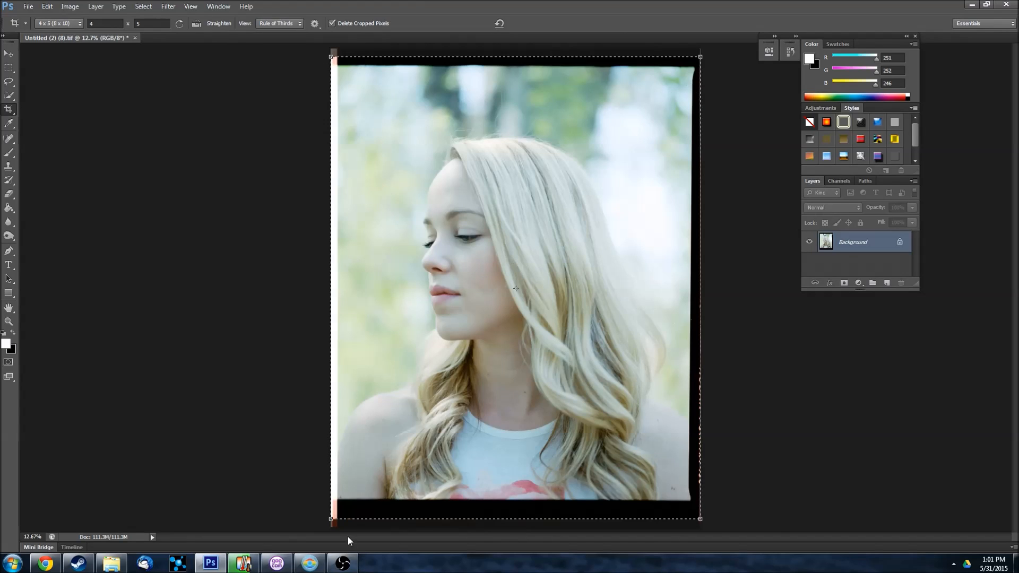
pyautogui.moveTo(332, 520); pyautogui.dragTo(338, 500)
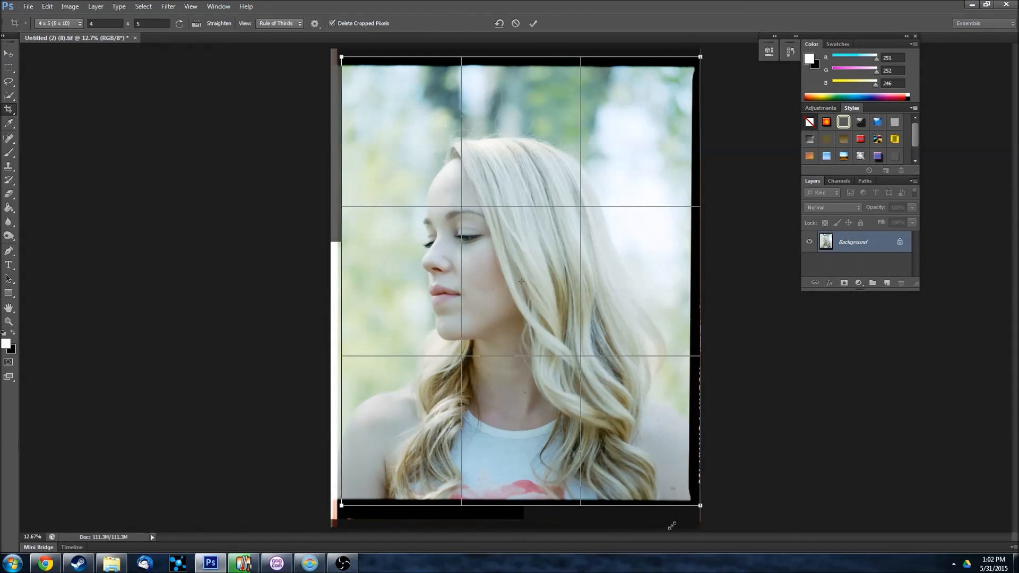
pyautogui.moveTo(698, 505); pyautogui.dragTo(678, 508)
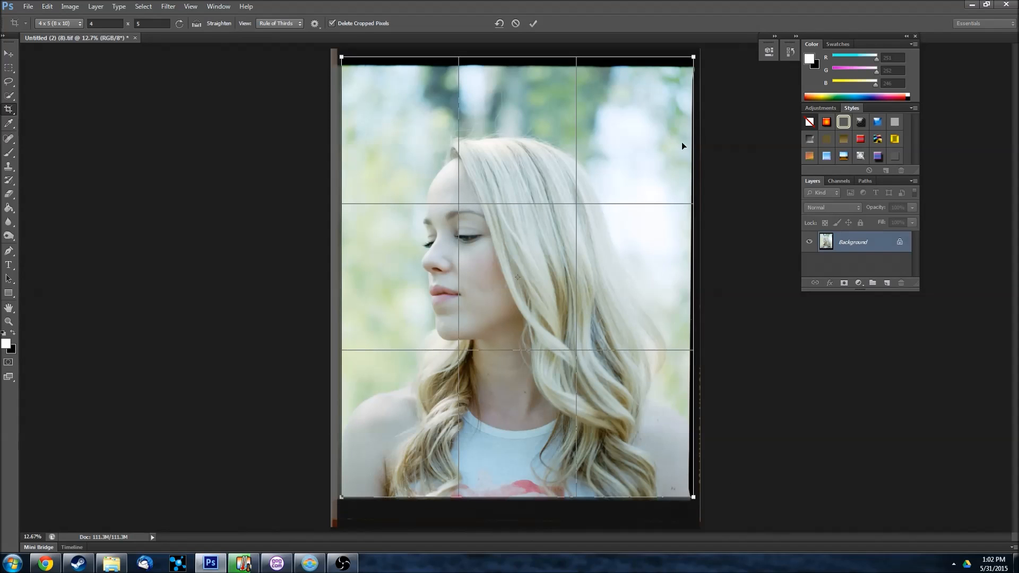
pyautogui.moveTo(693, 56); pyautogui.dragTo(682, 72)
pyautogui.press('Return')
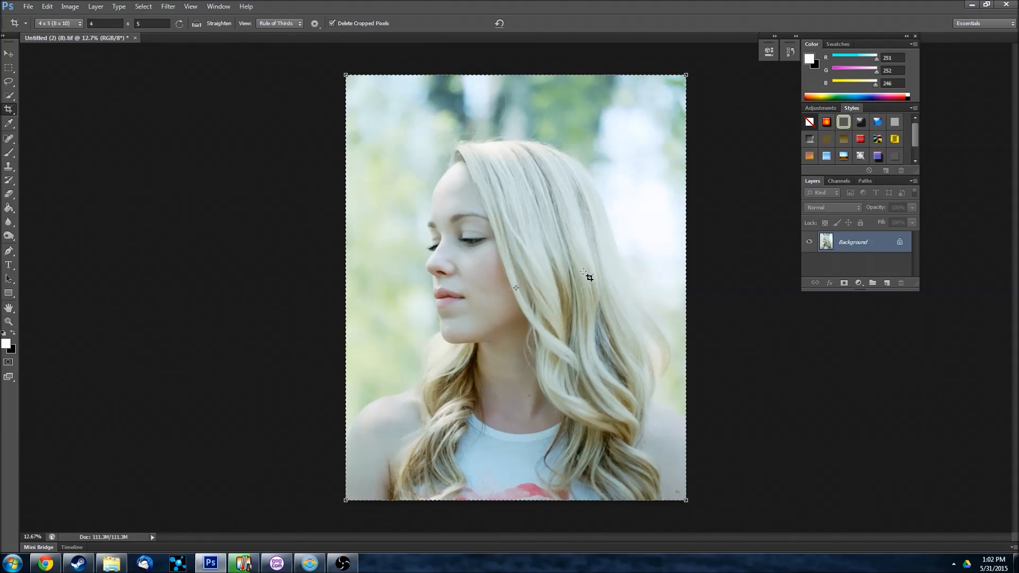
pyautogui.press('v')
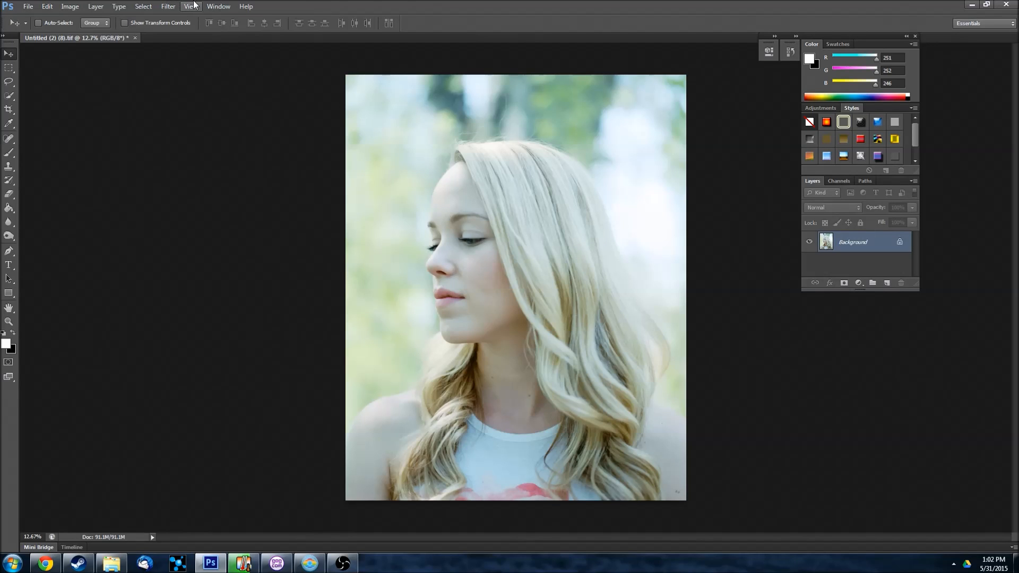
# - Set the midtone color balance to cyan-red 10, magenta-green -10 and yellow-blue -10, and compare it with the unadjusted preview
pyautogui.click(70, 6)
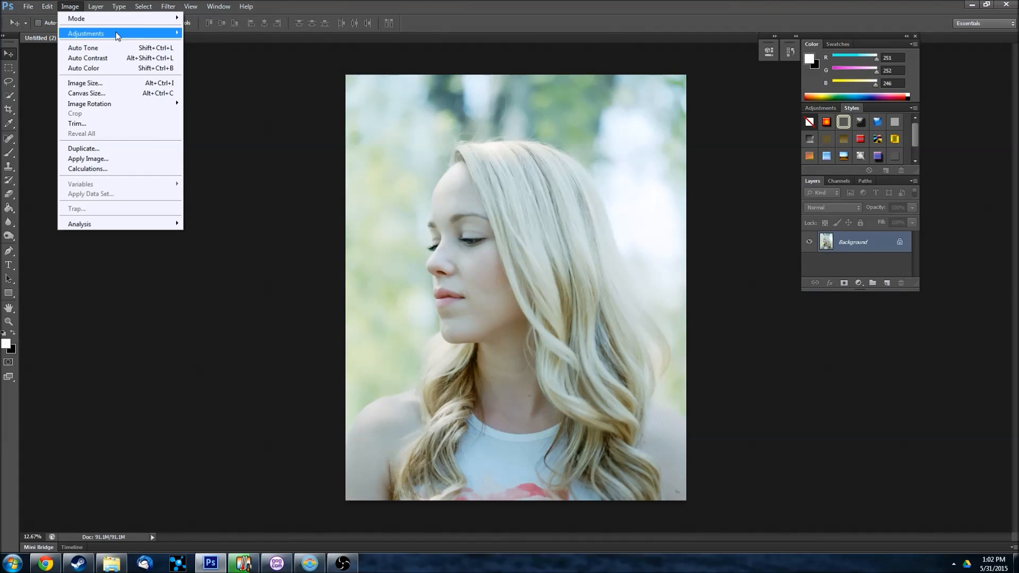
pyautogui.moveTo(111, 33)
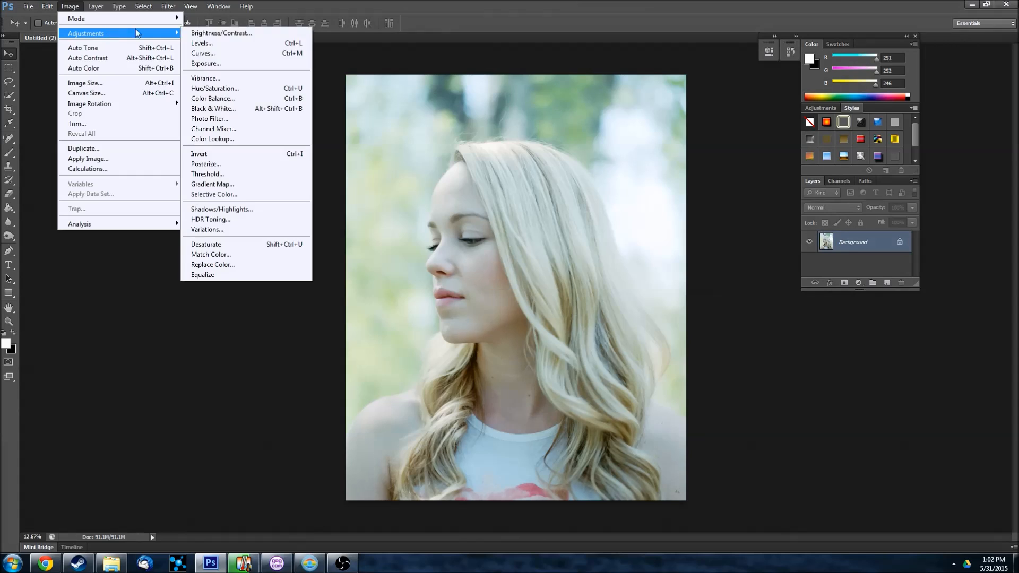
pyautogui.click(234, 98)
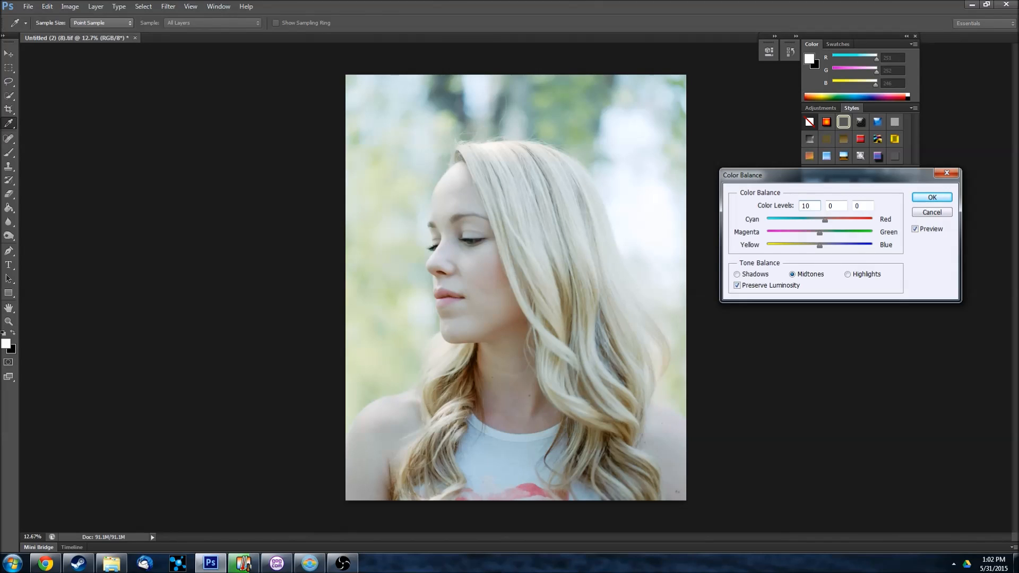
pyautogui.press('Tab')
pyautogui.write('10-10')
pyautogui.press('Tab')
pyautogui.click(928, 231)
pyautogui.click(927, 232)
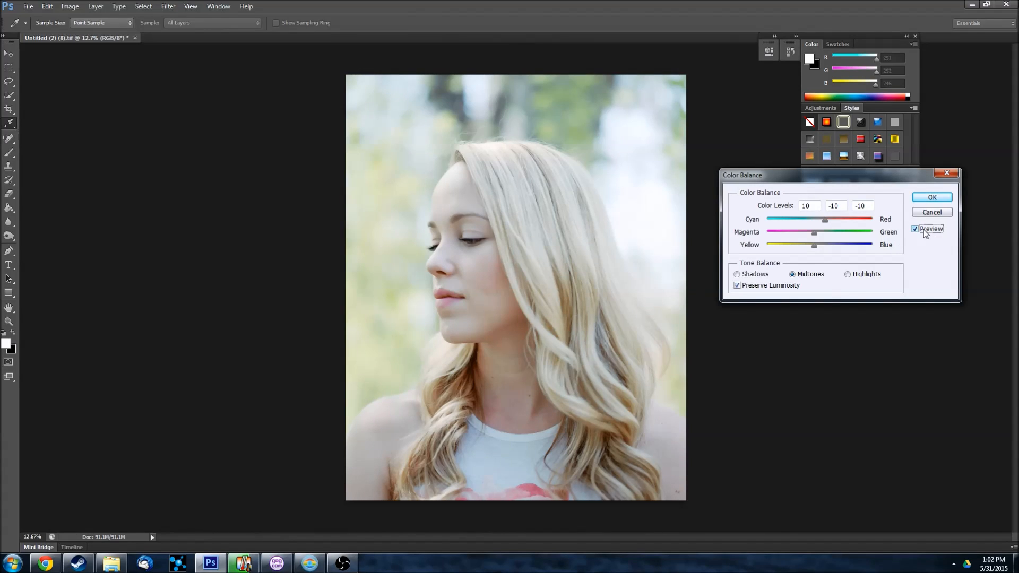
# - Set the yellow-blue and magenta-green color levels to -15, compare with the unadjusted preview, and apply the color balance
pyautogui.moveTo(875, 209); pyautogui.dragTo(715, 214)
pyautogui.write('-151')
pyautogui.click(931, 231)
pyautogui.click(931, 231)
pyautogui.click(842, 204)
pyautogui.write('-15')
pyautogui.click(934, 234)
pyautogui.click(934, 234)
pyautogui.click(931, 198)
pyautogui.press('v')
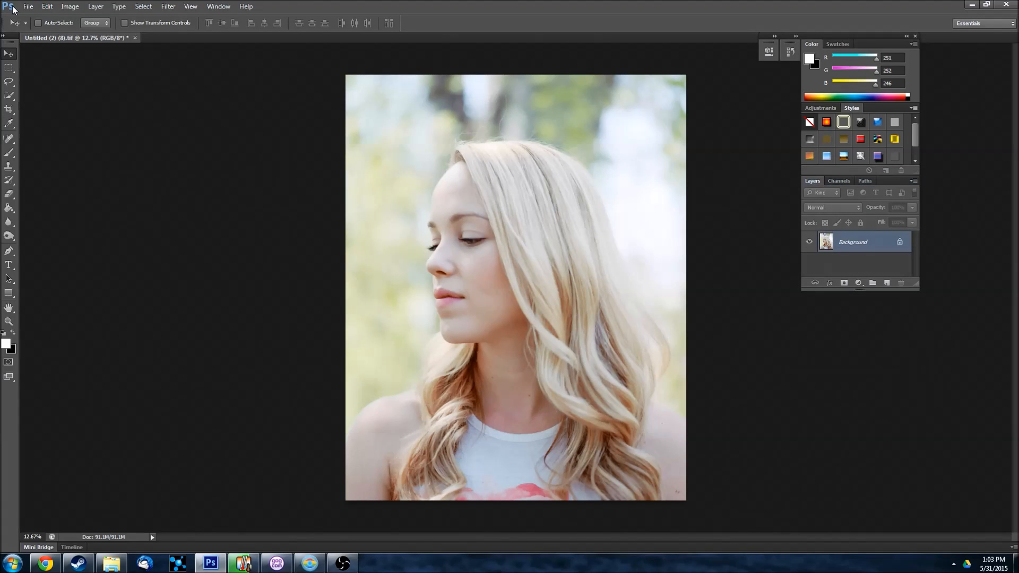
pyautogui.click(70, 7)
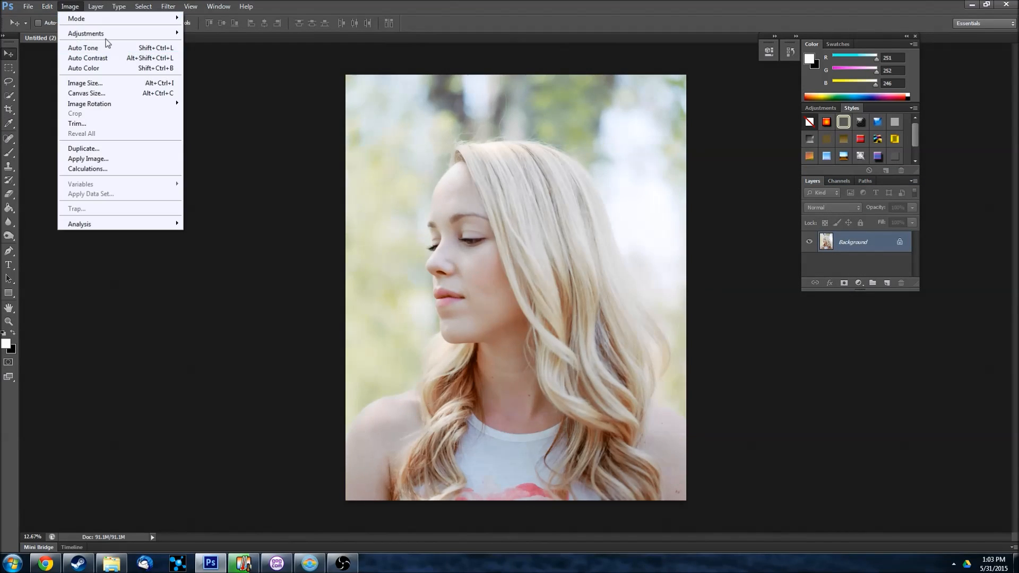
pyautogui.moveTo(113, 41)
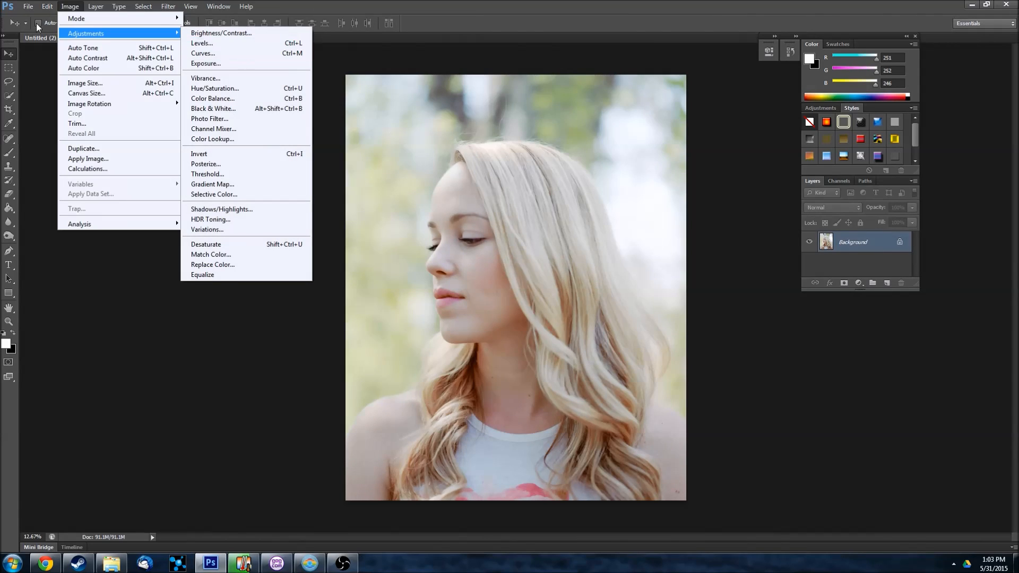
pyautogui.moveTo(52, 8)
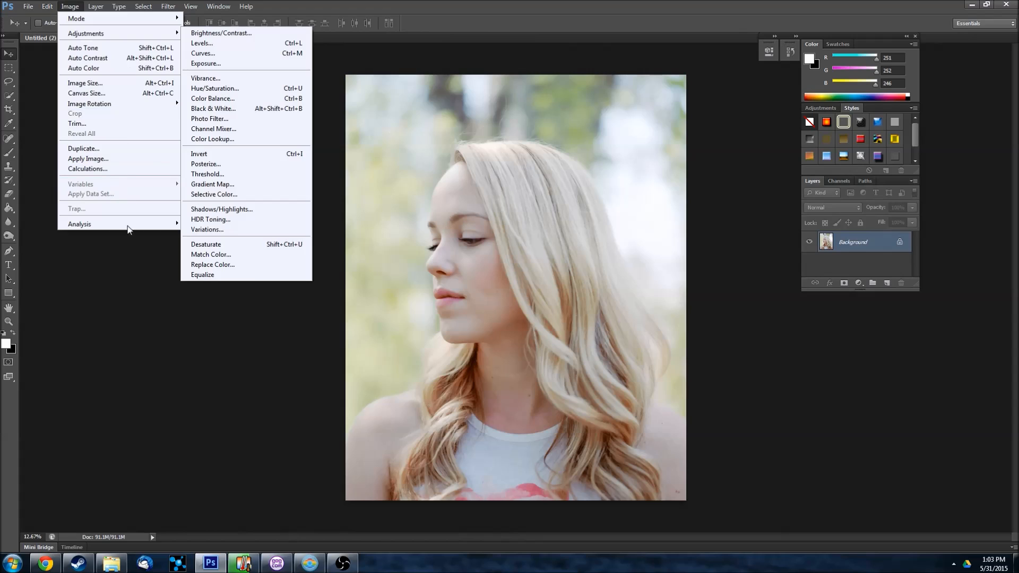
pyautogui.click(170, 359)
# - Resample the image to a height of 1600 pixels with its proportions constrained
pyautogui.hotkey('ctrl', 'alt', 'i')
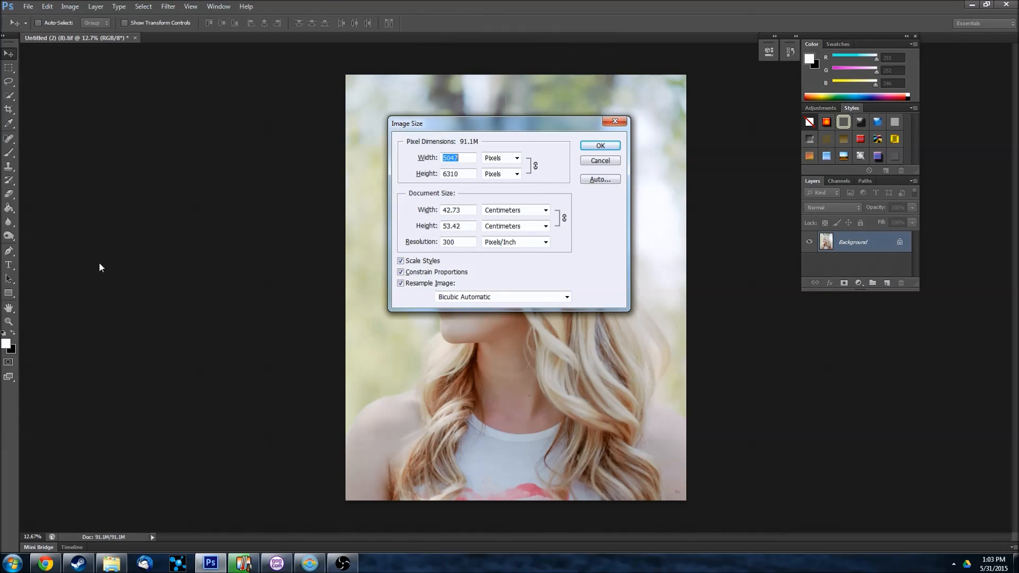
pyautogui.write('32')
pyautogui.press('Tab')
pyautogui.press('Tab')
pyautogui.write('4000')
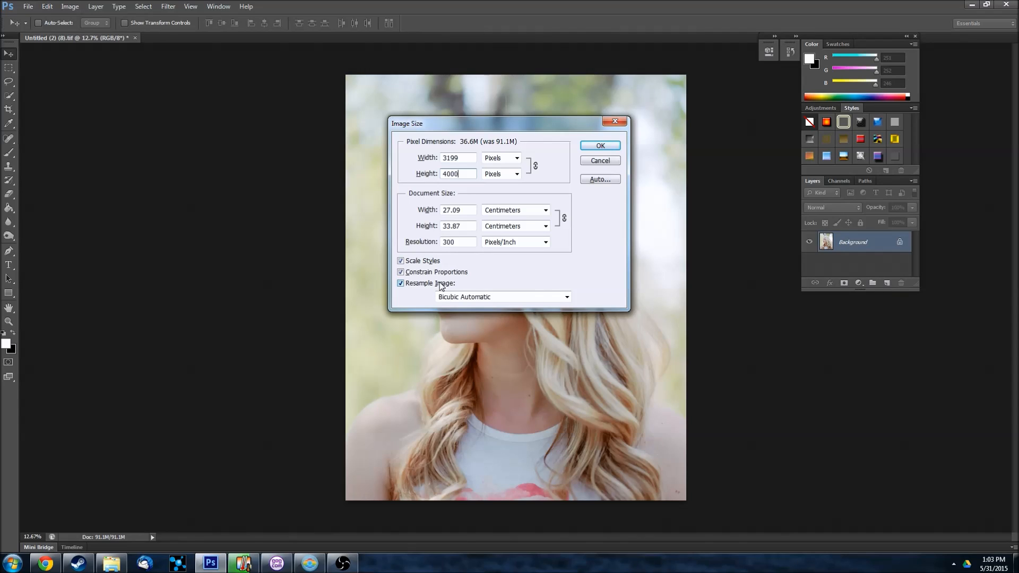
pyautogui.press('BackSpace')
pyautogui.press('BackSpace')
pyautogui.press('BackSpace')
pyautogui.press('BackSpace')
pyautogui.write('1600')
pyautogui.press('Return')
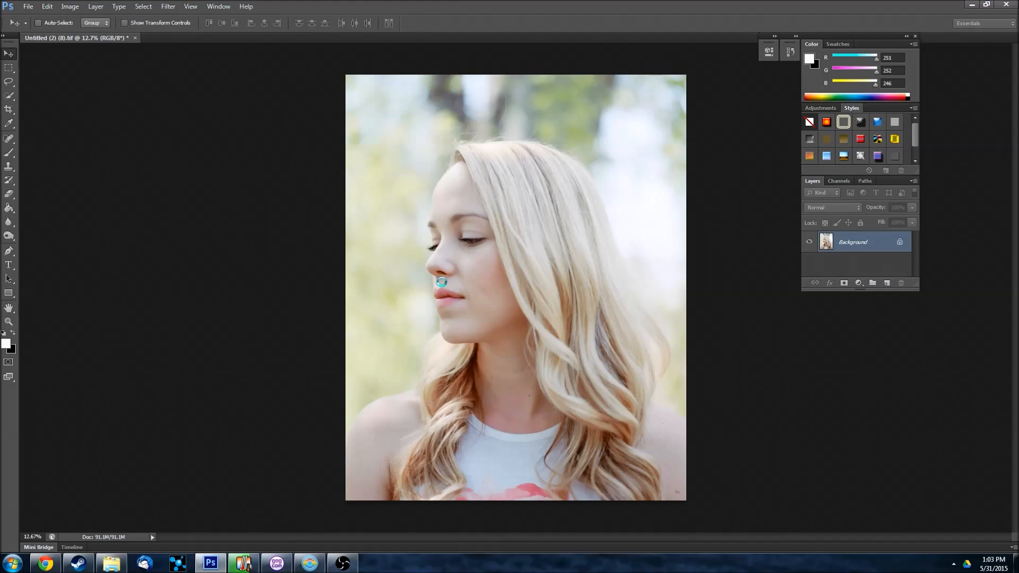
# - View the upper part of the resized portrait at actual pixels
pyautogui.click(187, 7)
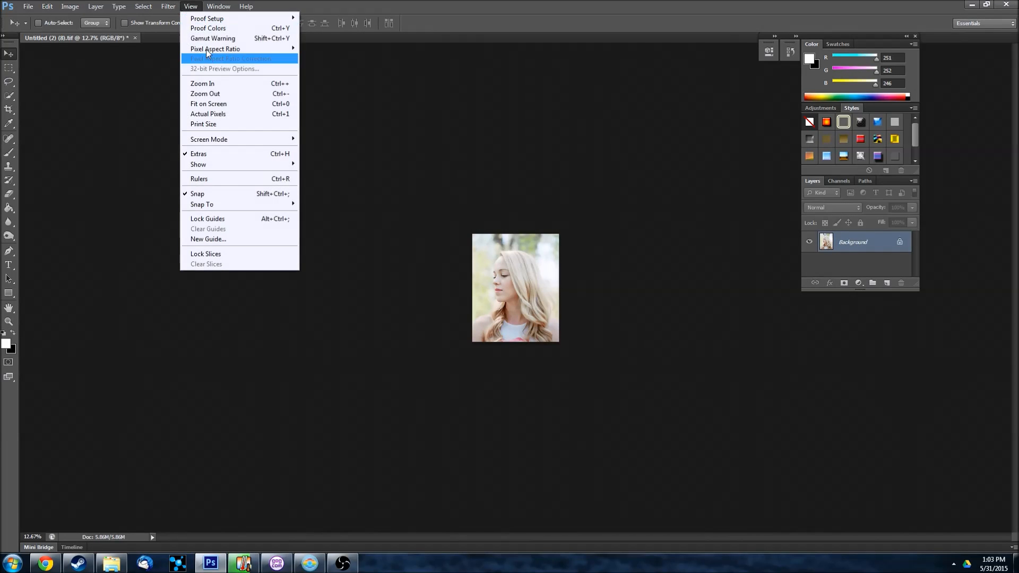
pyautogui.click(216, 116)
pyautogui.scroll(2, 308, 405)
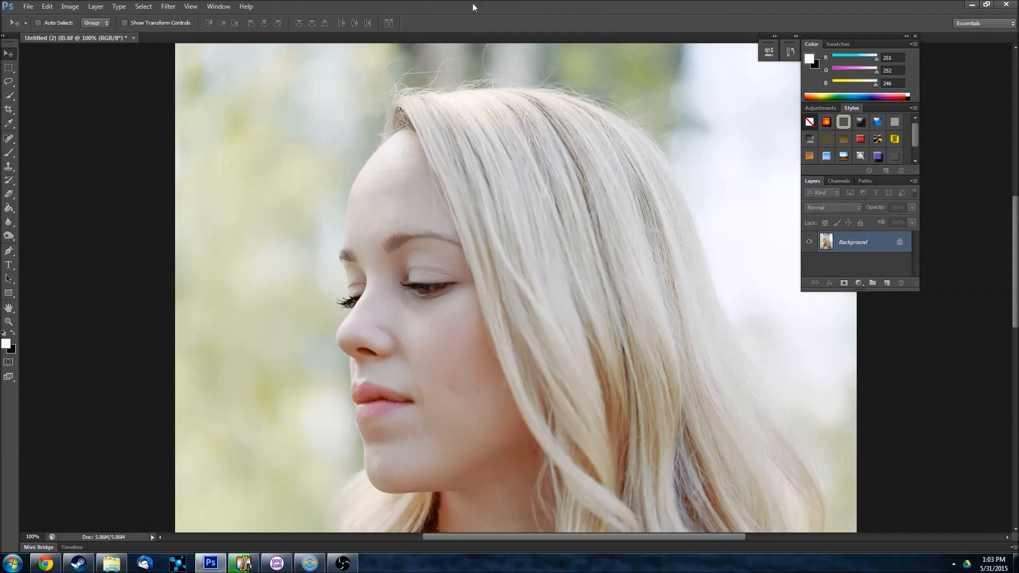
# - Apply Smart Sharpen with 100% amount, 0.5 px radius and Lens Blur removal, checking the preview, and view the whole portrait fitted on screen
pyautogui.click(164, 7)
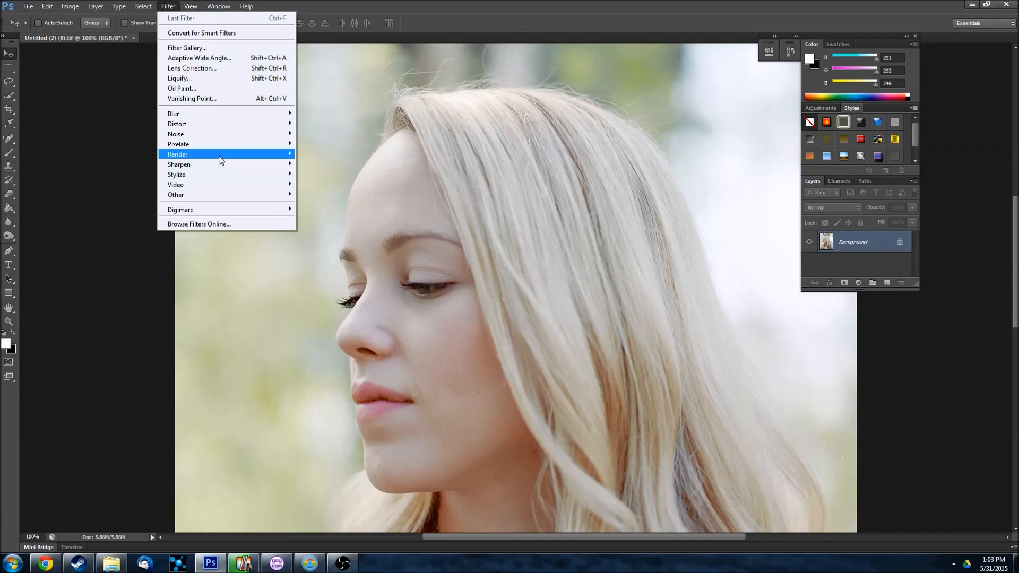
pyautogui.moveTo(225, 165)
pyautogui.click(326, 194)
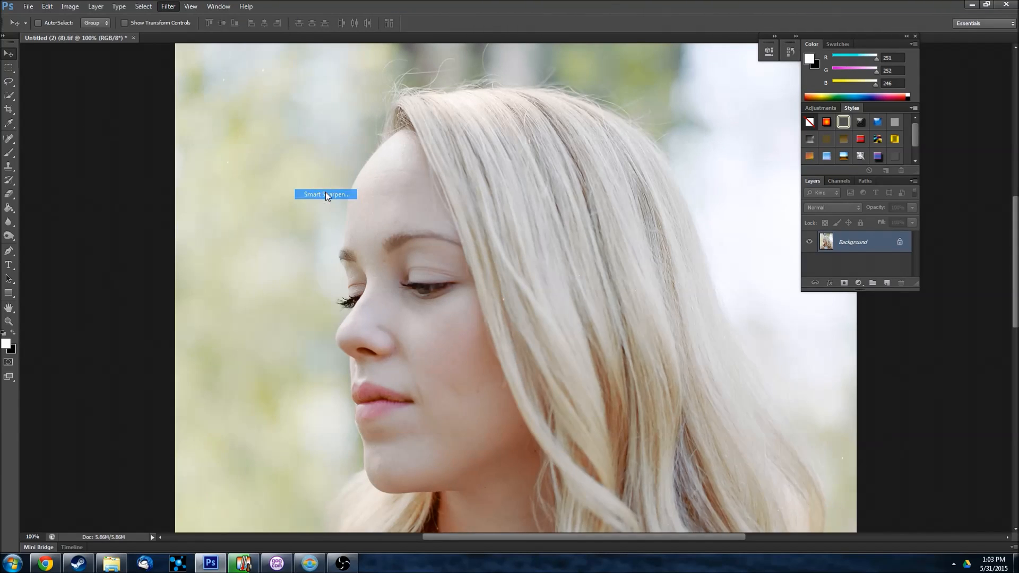
pyautogui.moveTo(744, 302); pyautogui.dragTo(716, 205)
pyautogui.click(822, 252)
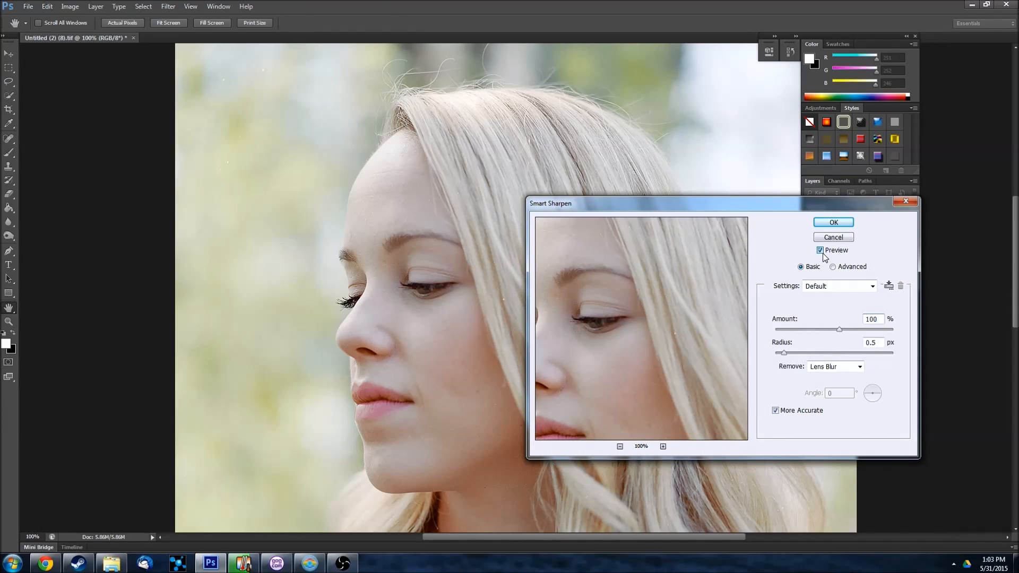
pyautogui.click(832, 223)
pyautogui.press('v')
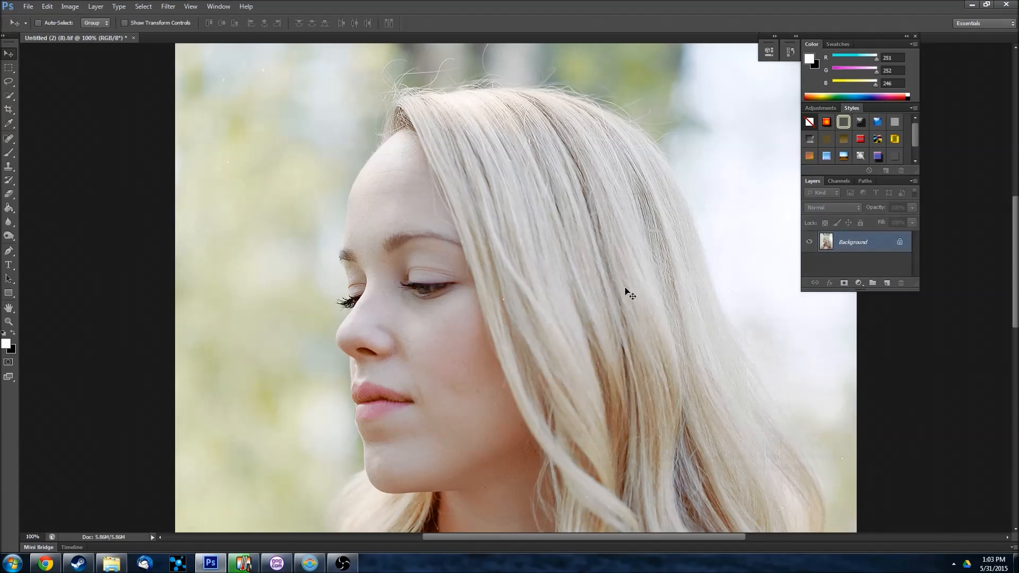
pyautogui.click(190, 6)
pyautogui.click(232, 104)
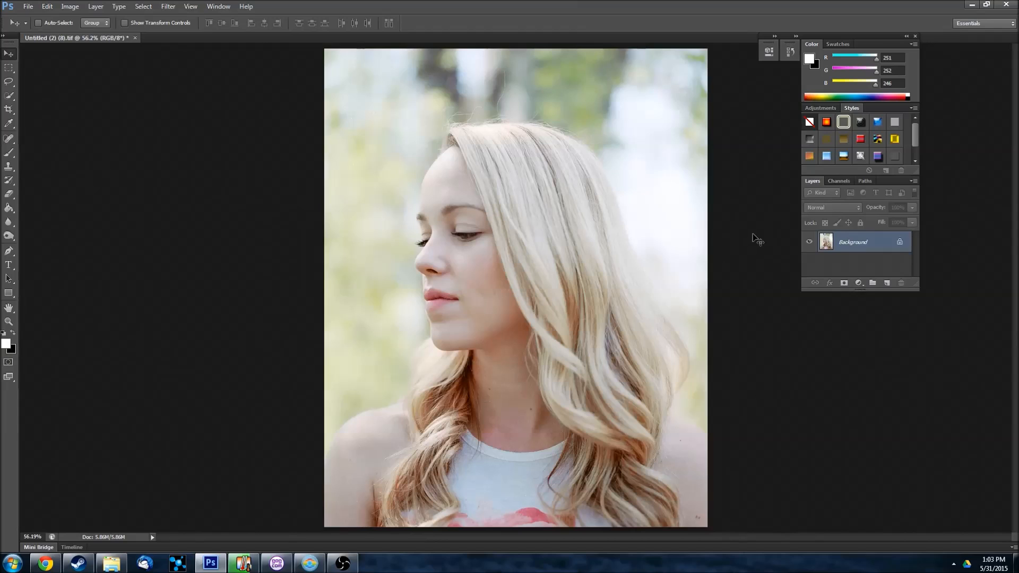
# - Close the finished portrait document and switch to SilverFast
pyautogui.click(136, 38)
pyautogui.click(522, 210)
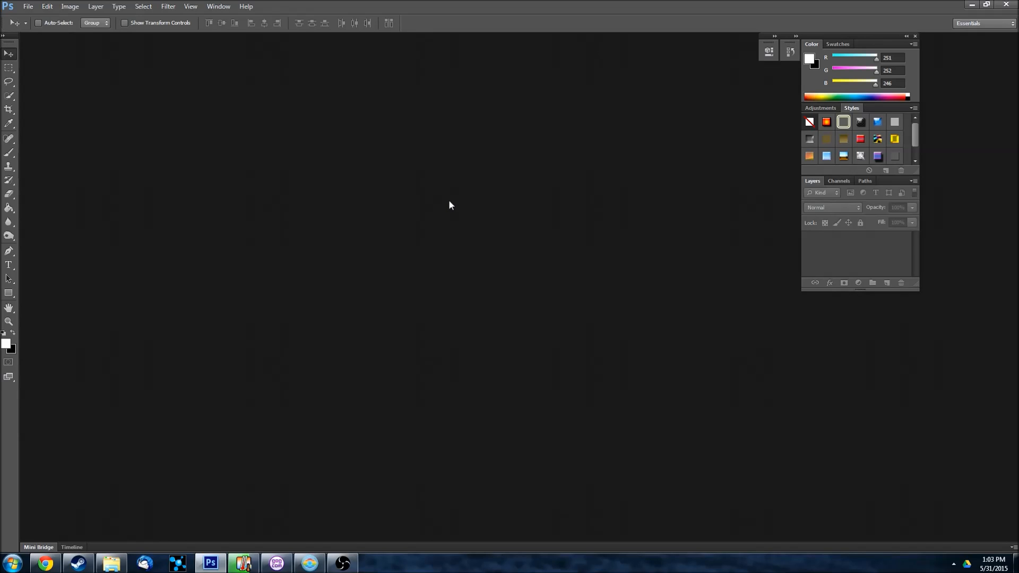
pyautogui.click(310, 564)
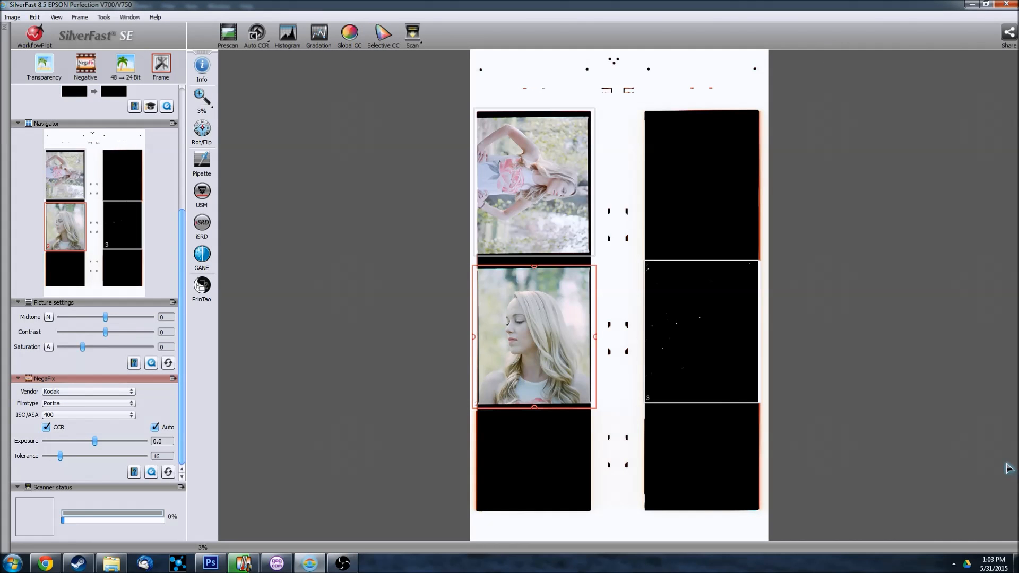